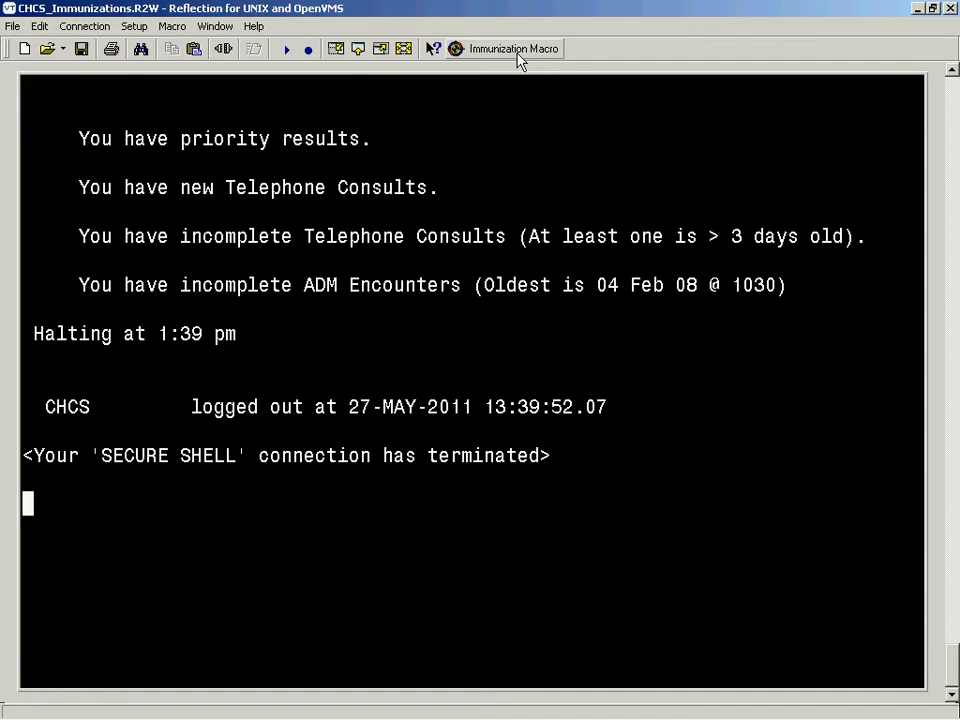
# Open the Immunization Macro and generate the screening questionnaire verification with the default general screening answers.
pyautogui.click(515, 50)
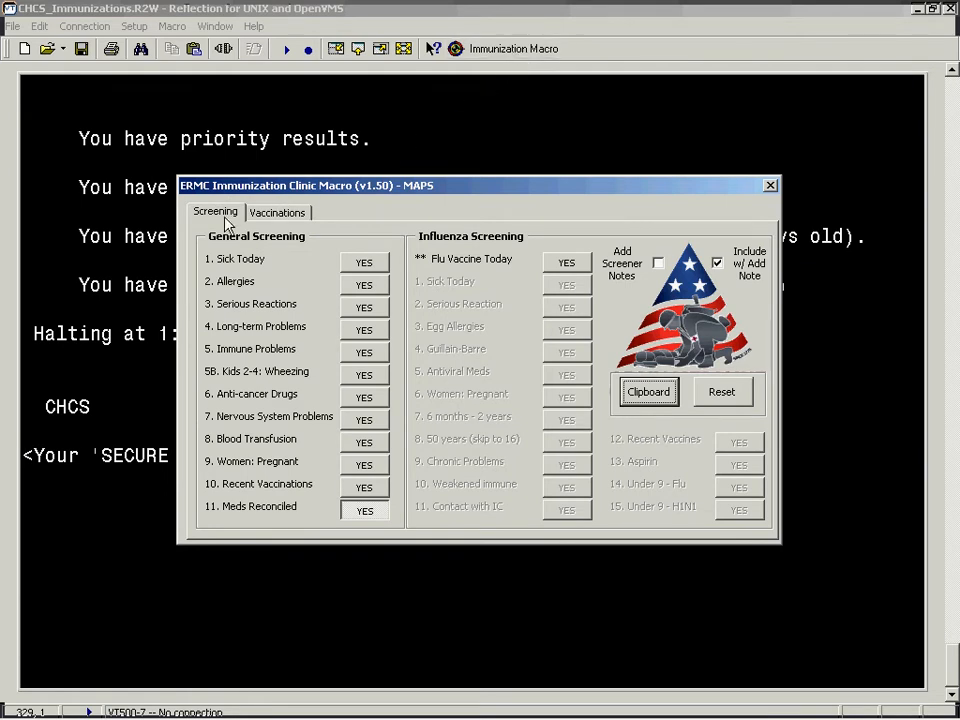
pyautogui.click(265, 215)
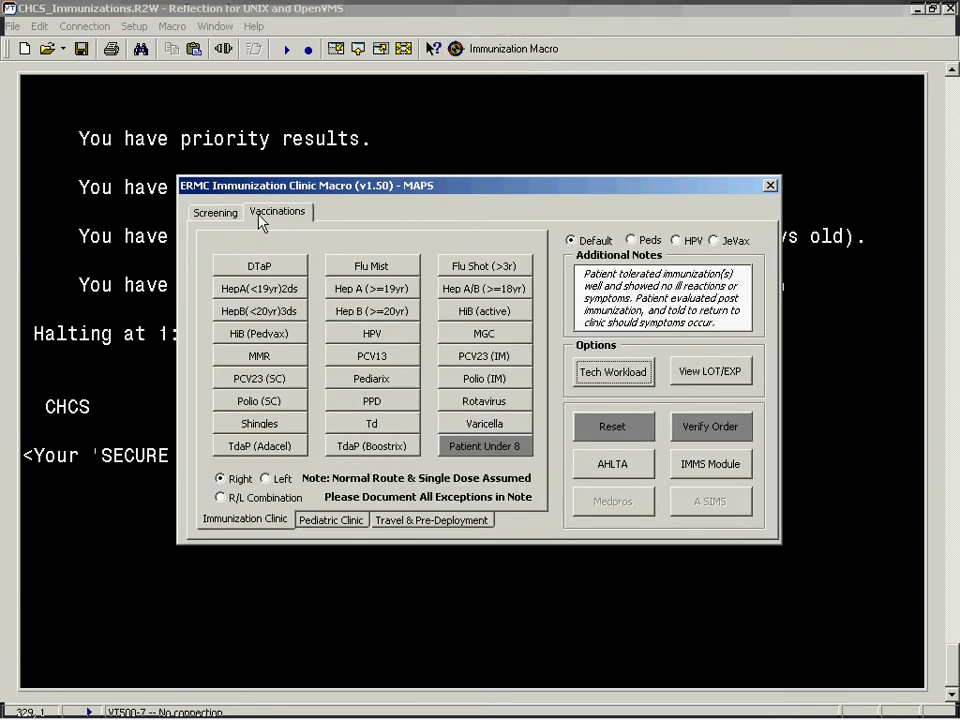
pyautogui.click(230, 216)
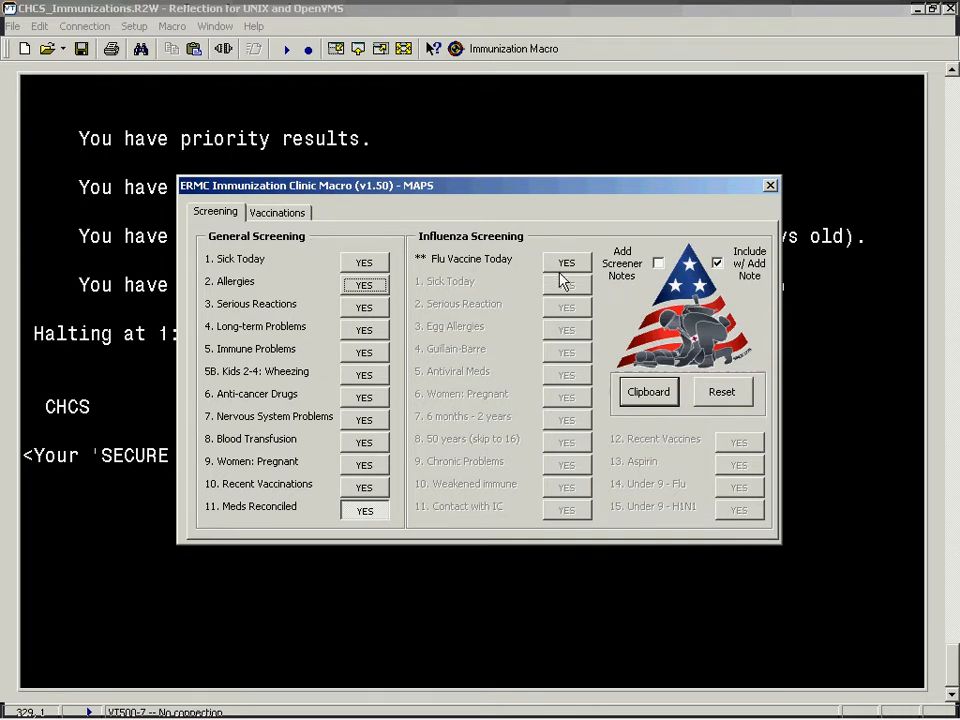
pyautogui.click(649, 392)
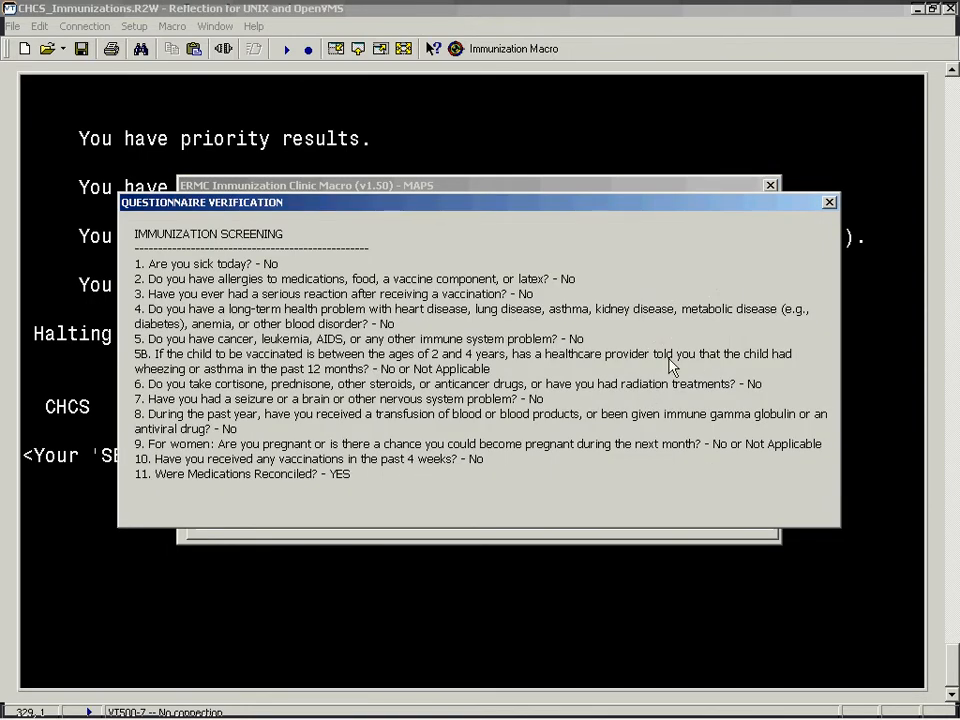
pyautogui.click(829, 203)
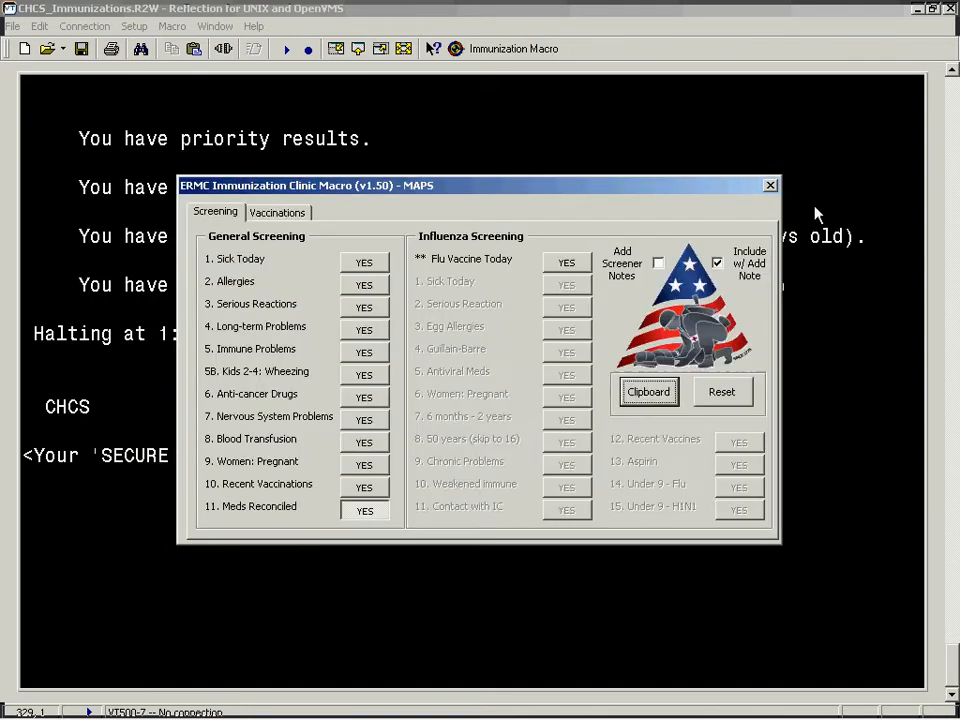
# Answer yes to Serious Reactions, Kids 2-4: Wheezing, Flu Vaccine Today and influenza Guillain-Barre, and generate the questionnaire verification.
pyautogui.click(378, 311)
pyautogui.click(369, 376)
pyautogui.click(370, 419)
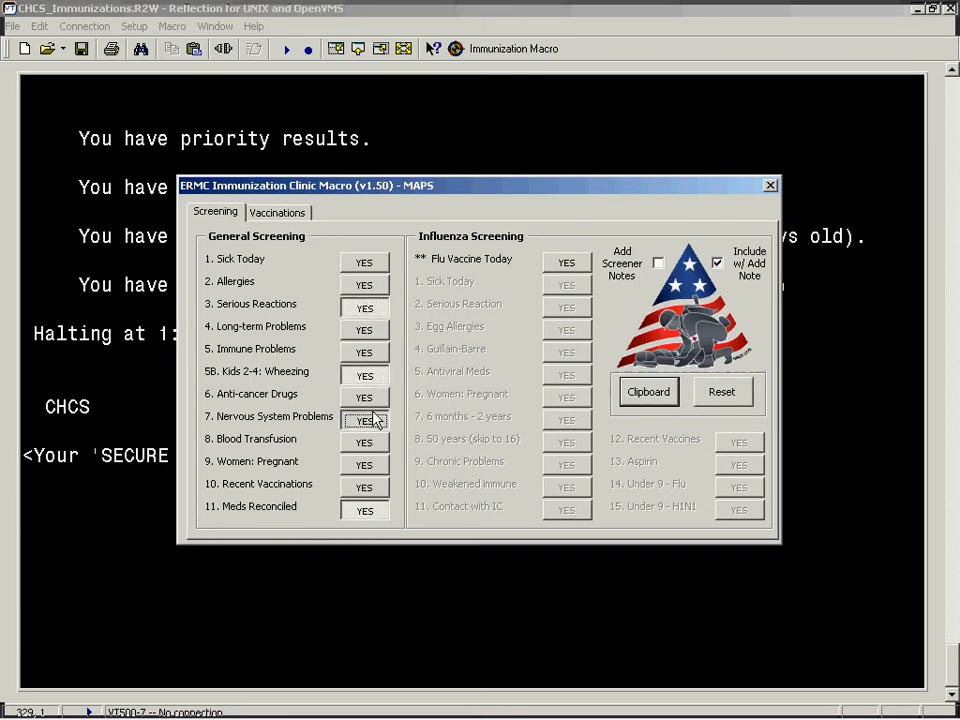
pyautogui.click(566, 262)
pyautogui.click(567, 353)
pyautogui.click(645, 391)
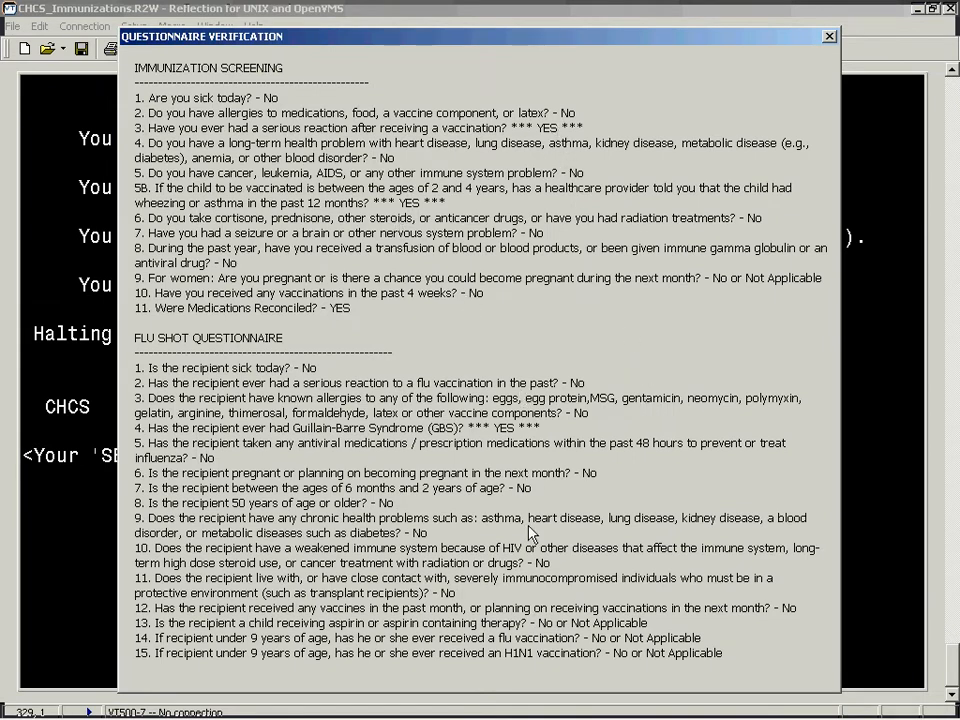
pyautogui.click(828, 38)
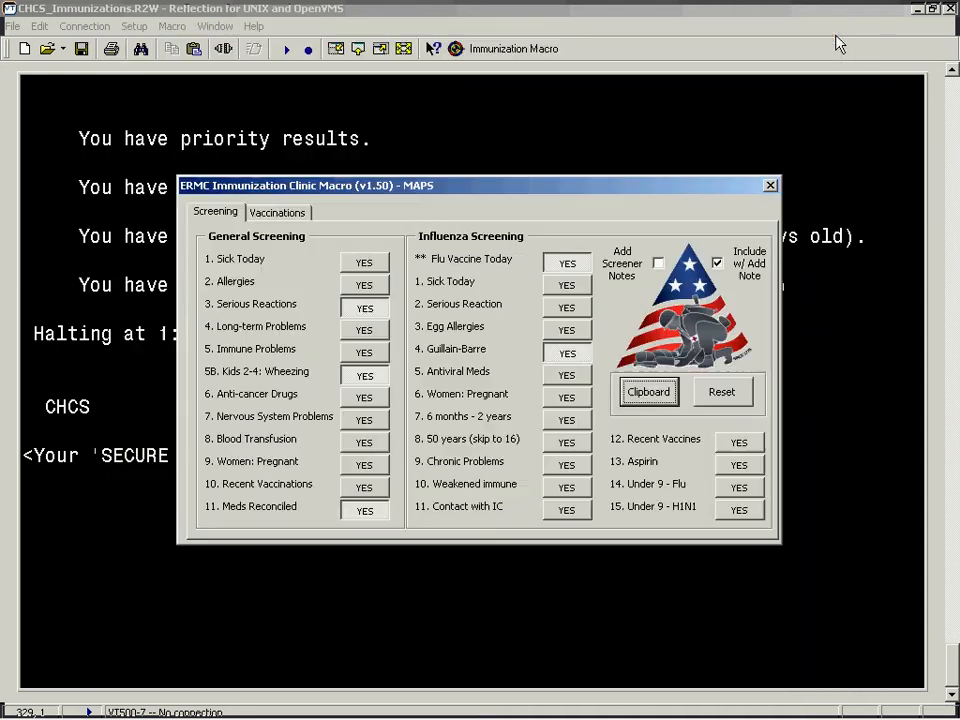
# Look through the vaccine choices for the Immunization Clinic, Pediatric Clinic and Travel & Pre-Deployment.
pyautogui.click(303, 218)
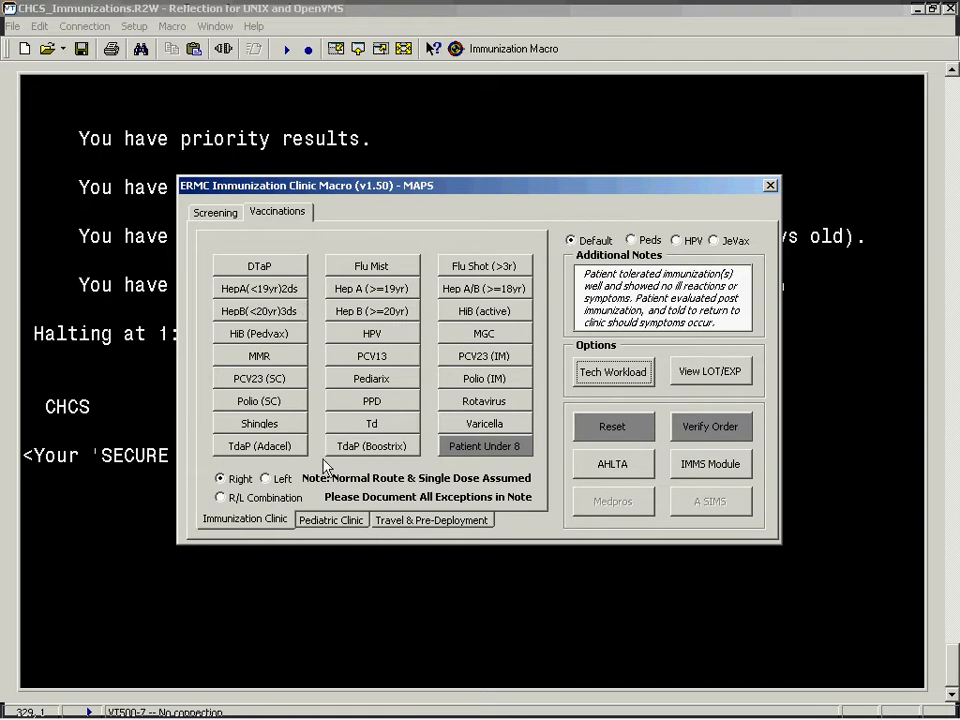
pyautogui.click(333, 520)
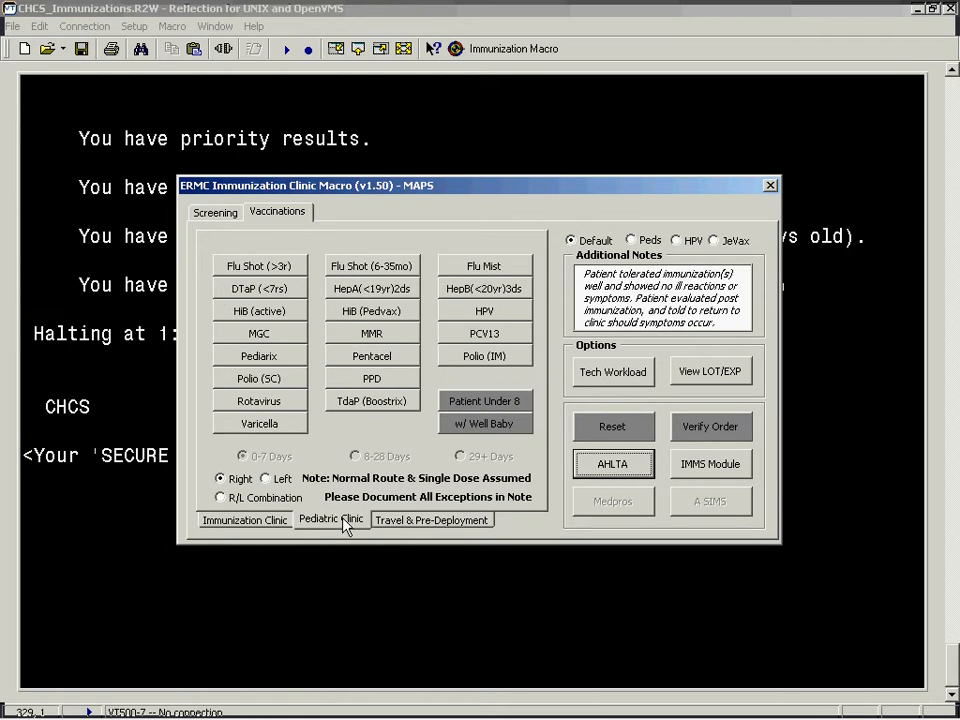
pyautogui.click(416, 526)
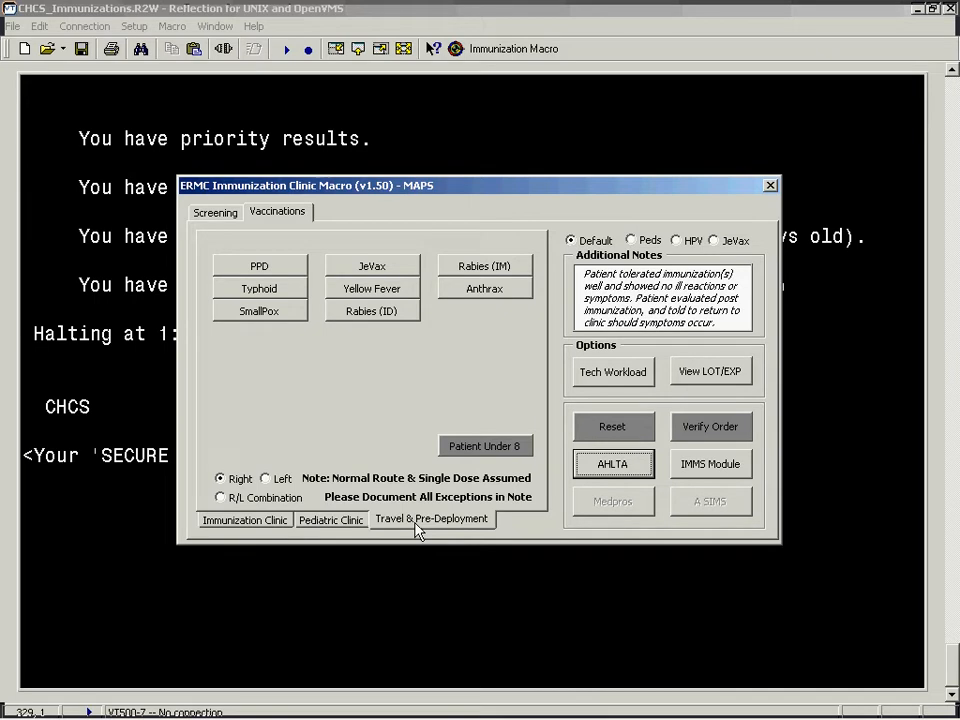
pyautogui.click(285, 521)
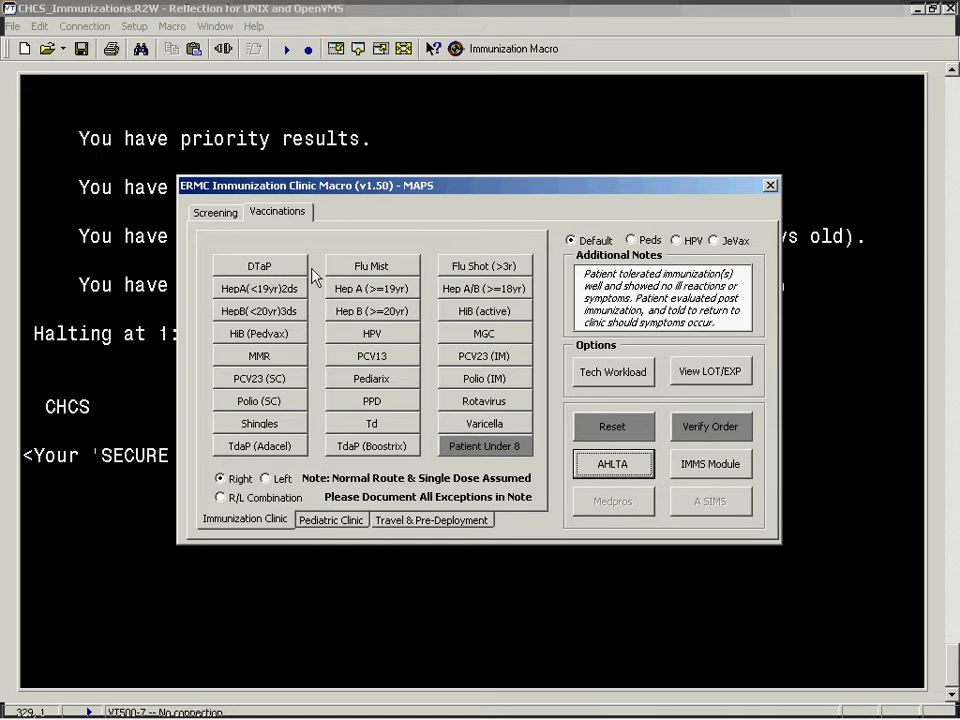
# Select Flu Mist and Flu Shot (>3r) in the Immunization Clinic vaccines, and deselect Flu Mist.
pyautogui.click(368, 266)
pyautogui.click(480, 266)
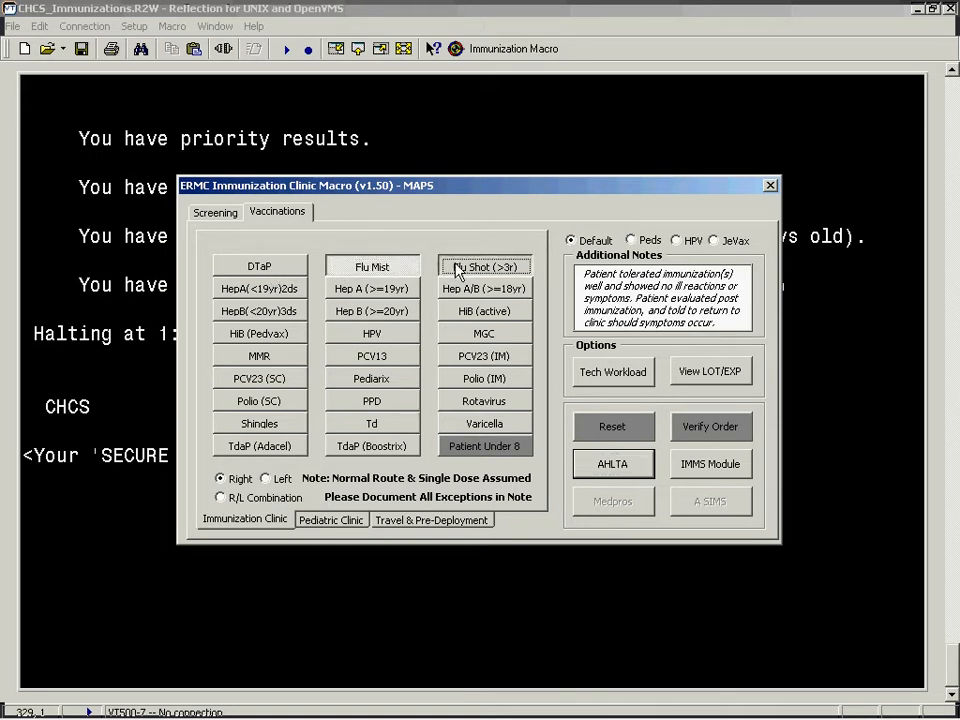
pyautogui.click(405, 266)
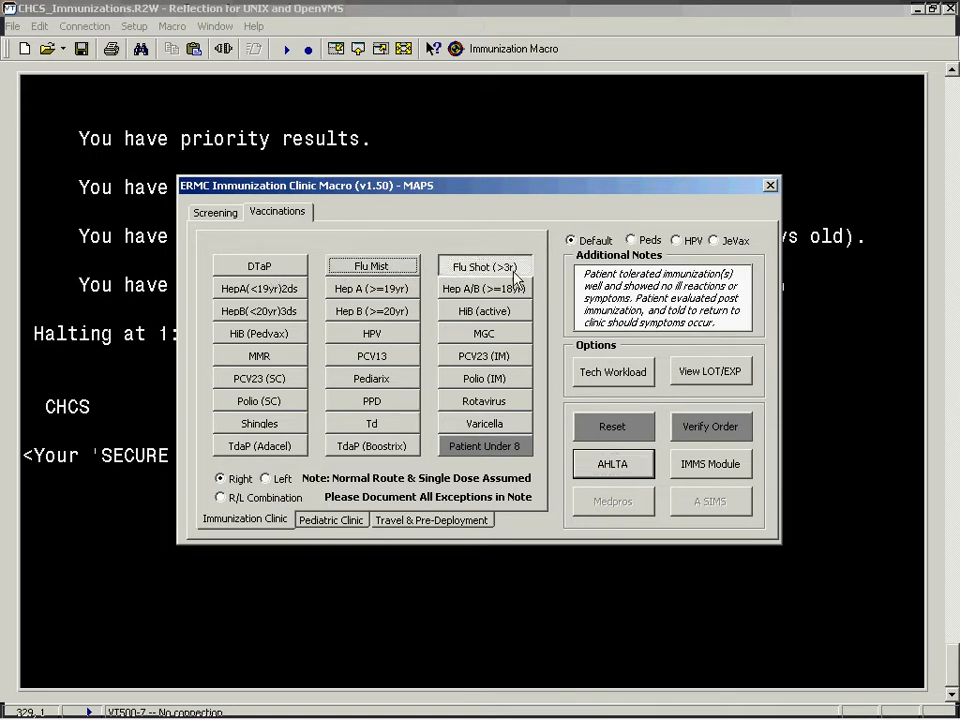
# Open the lot and expiration workbook in Excel and enter Test as the code 9 button label on the Travel sheet.
pyautogui.click(481, 515)
pyautogui.click(728, 378)
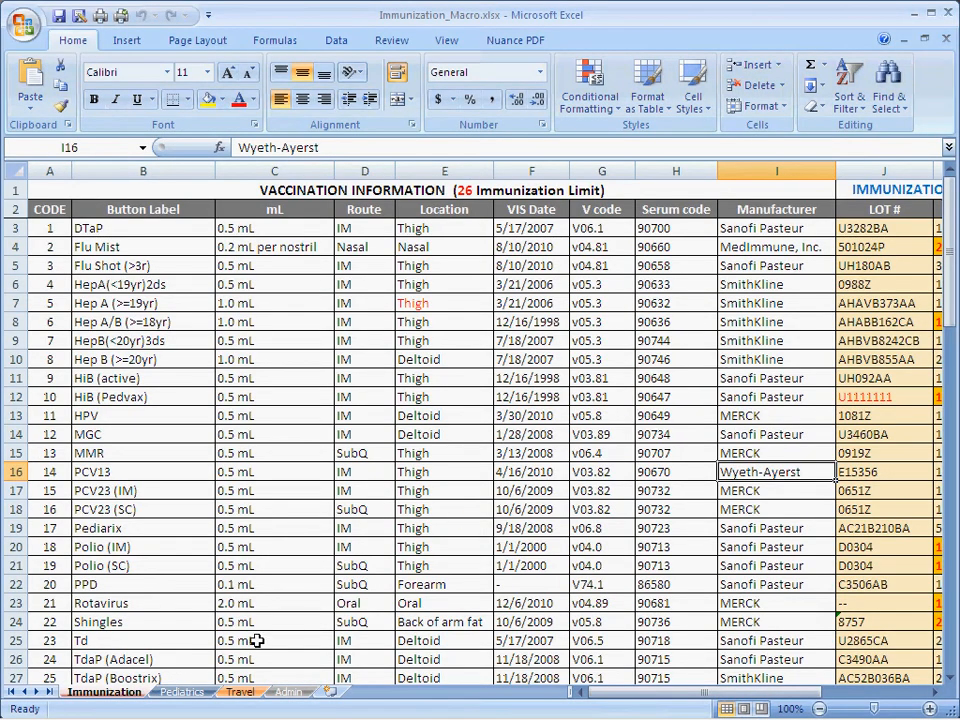
pyautogui.click(241, 693)
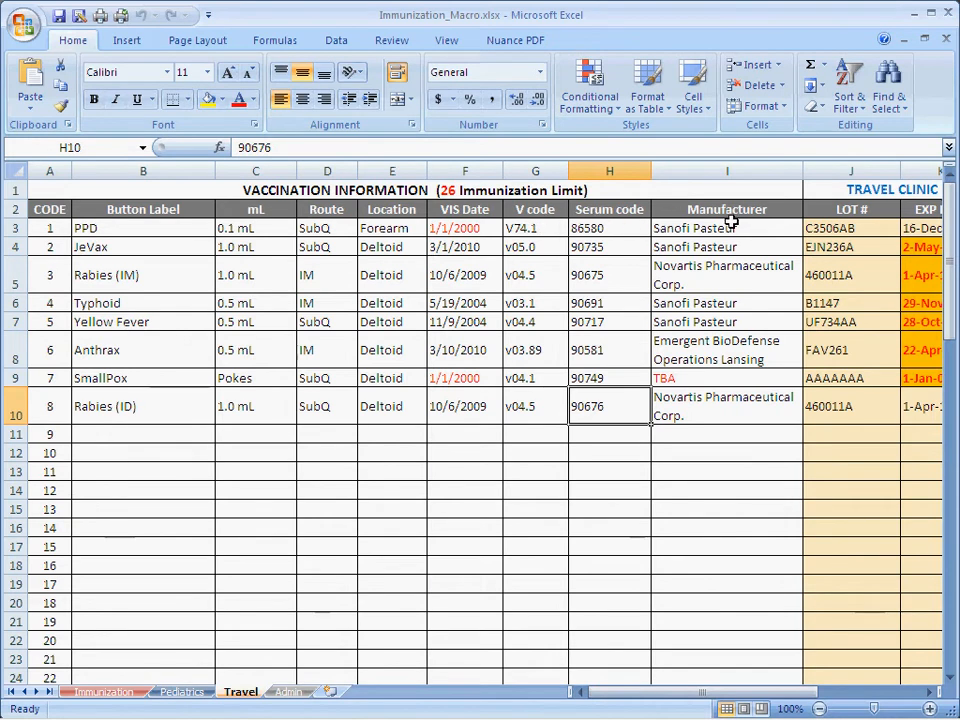
pyautogui.click(193, 440)
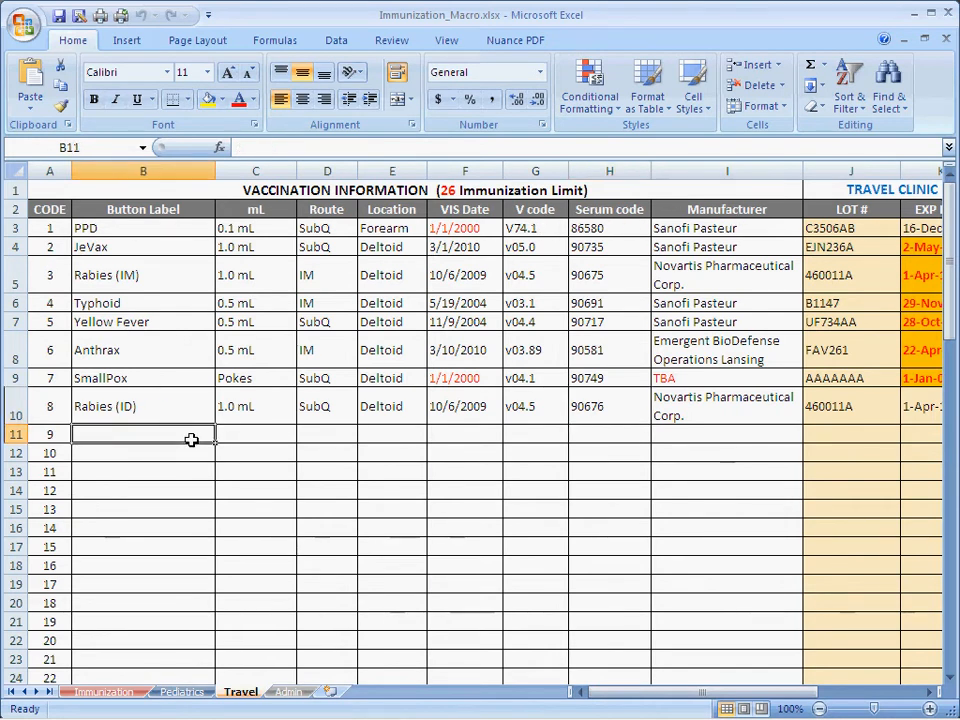
pyautogui.write('Test')
# Copy the Rabies (ID) vaccine details from the mL column through the expiration date into the Test row.
pyautogui.moveTo(236, 420); pyautogui.dragTo(904, 416)
pyautogui.hotkey('ctrl', 'c')
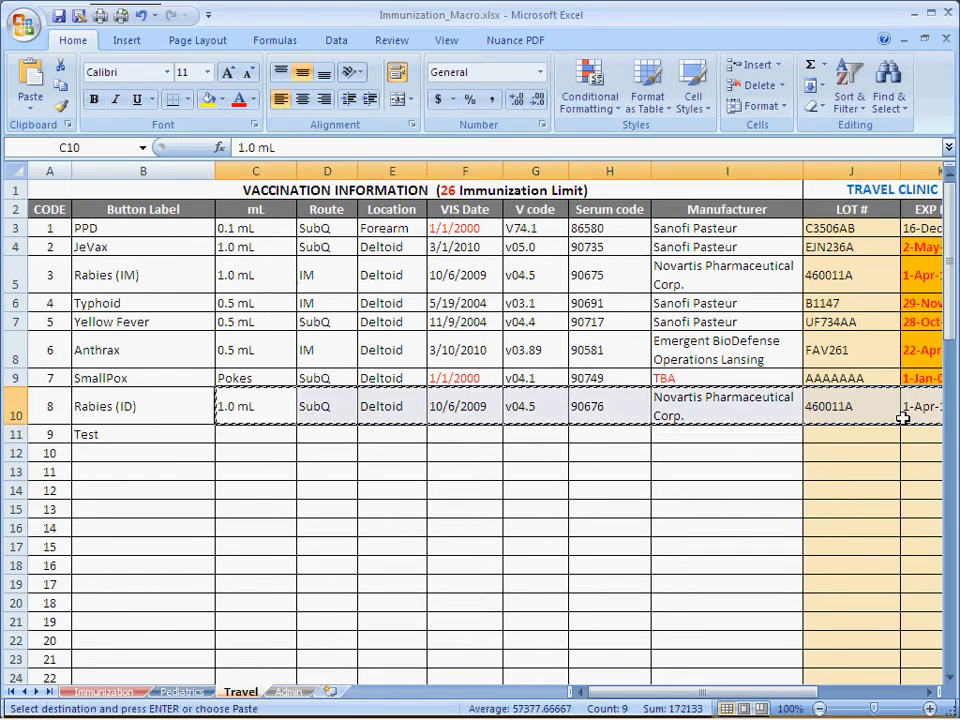
pyautogui.click(265, 435)
pyautogui.hotkey('ctrl', 'v')
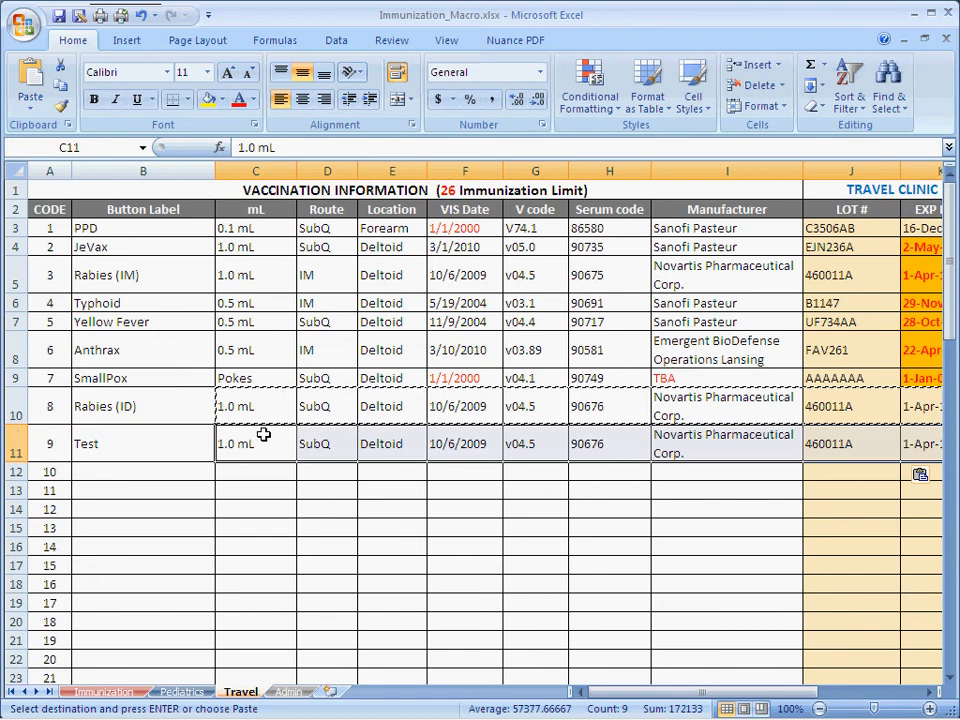
# Save and close the vaccine workbook, and reset the macro's vaccination form to reload its vaccine choices.
pyautogui.click(58, 15)
pyautogui.click(945, 13)
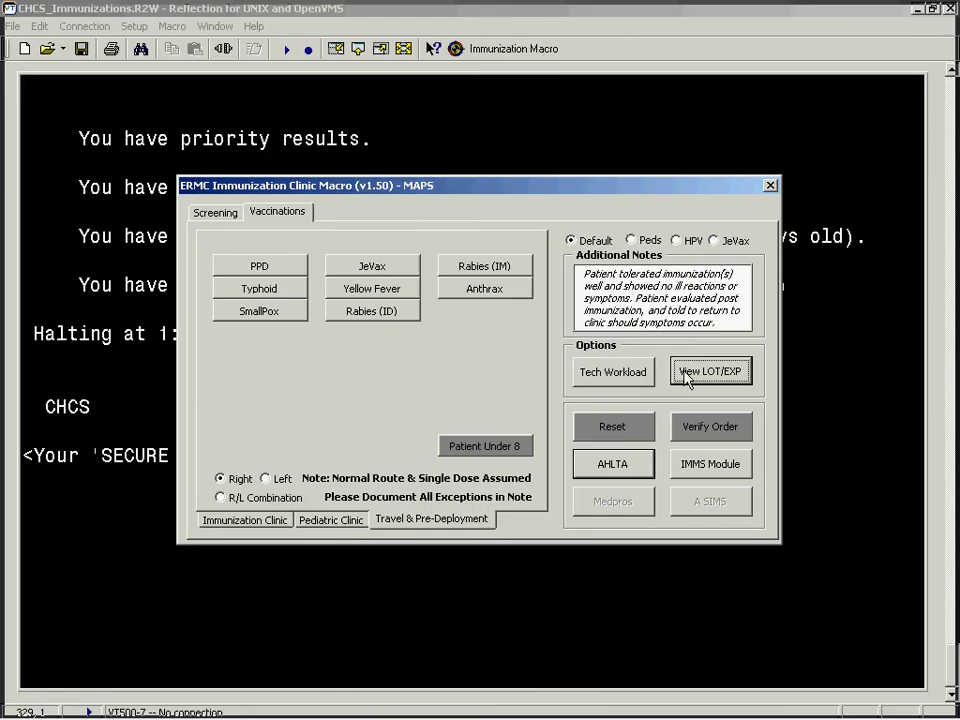
pyautogui.click(640, 427)
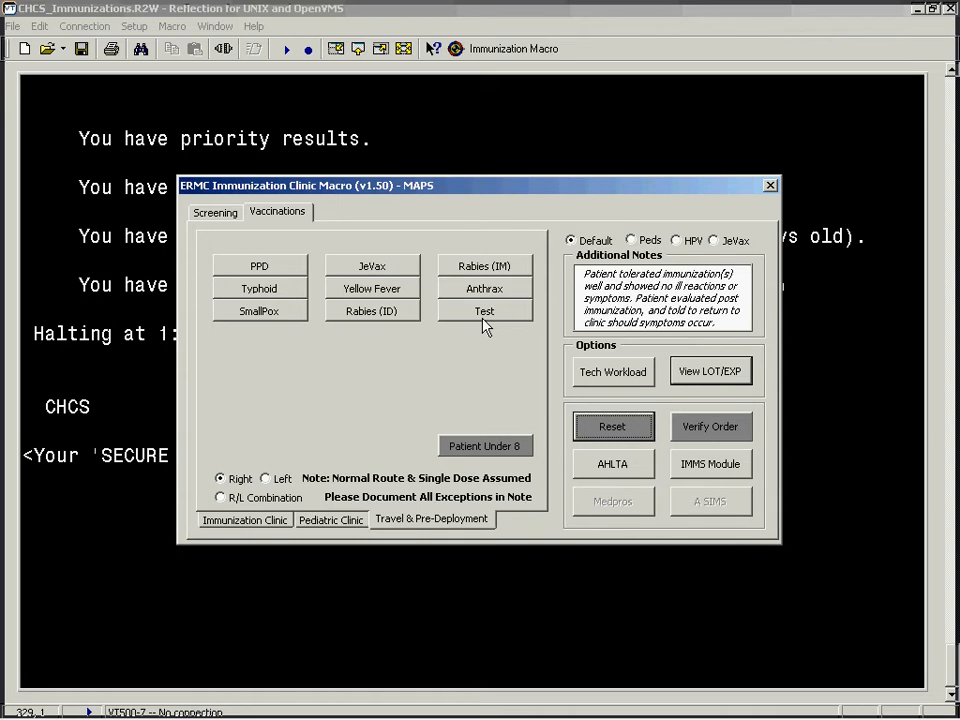
# Select Flu Shot (>3r) and HPV for the Immunization Clinic and send the vaccinations to AHLTA.
pyautogui.click(245, 521)
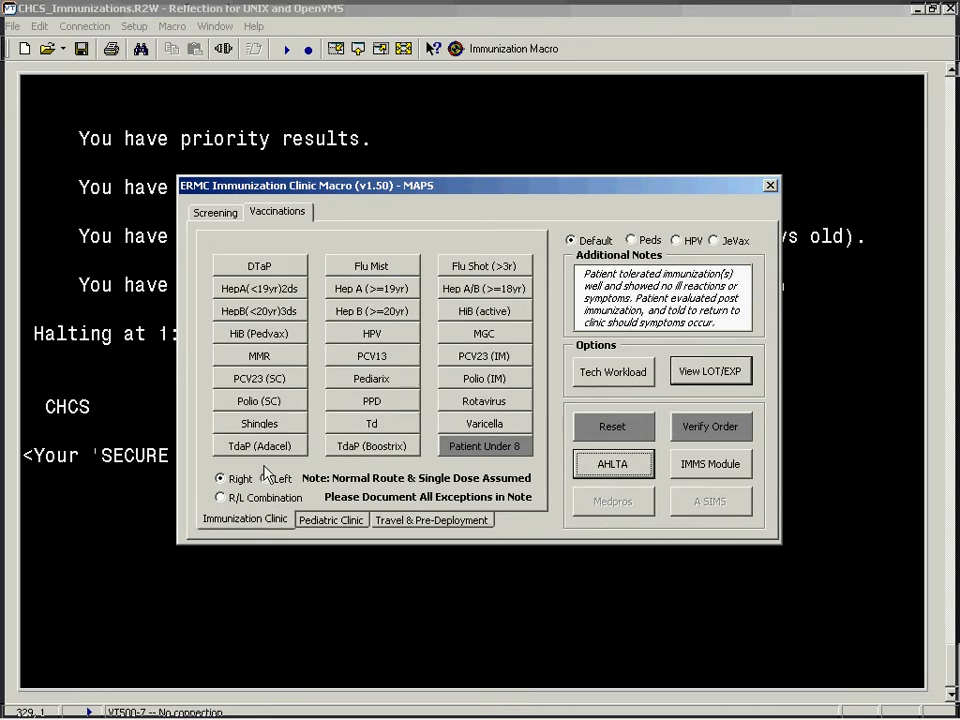
pyautogui.click(476, 270)
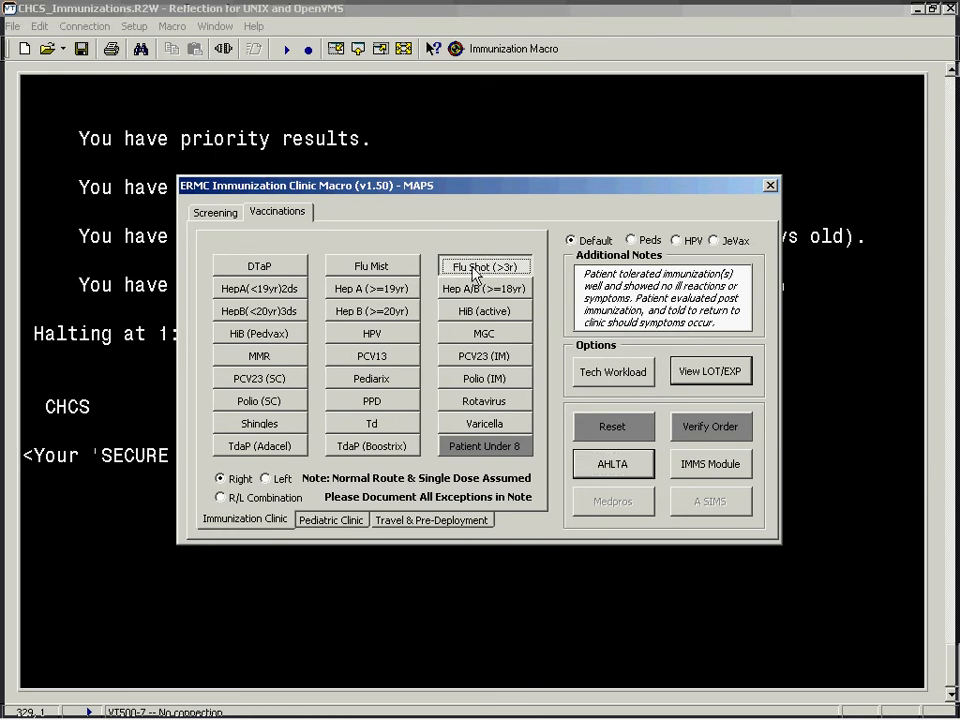
pyautogui.click(395, 335)
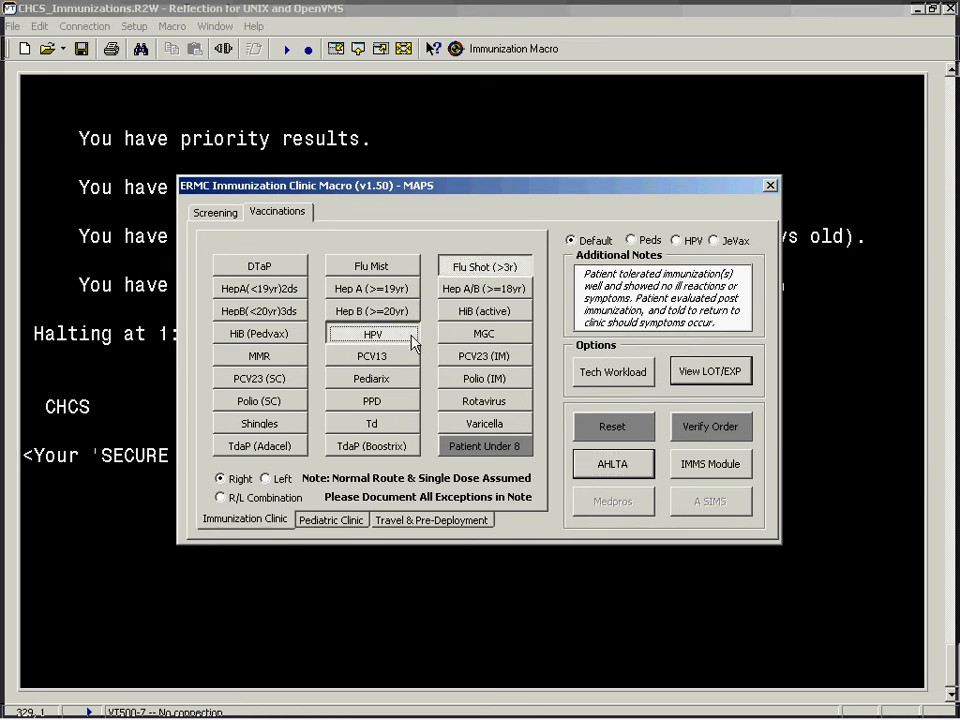
pyautogui.click(612, 464)
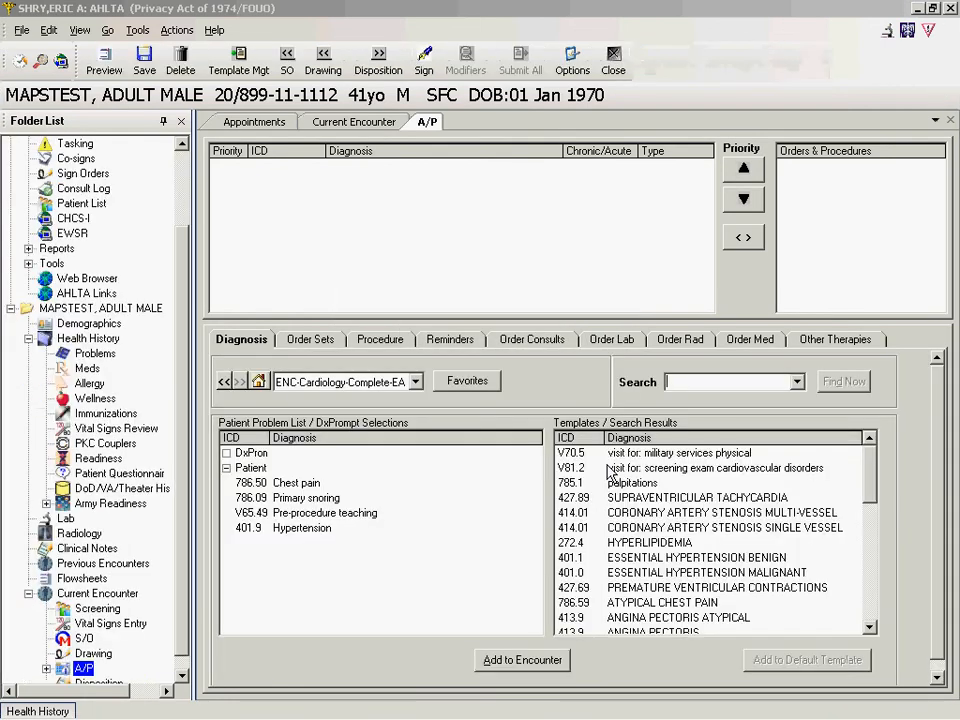
# Search for the diagnosis codes V04.81 and V05.8 and add both to the AHLTA encounter.
pyautogui.press('Return')
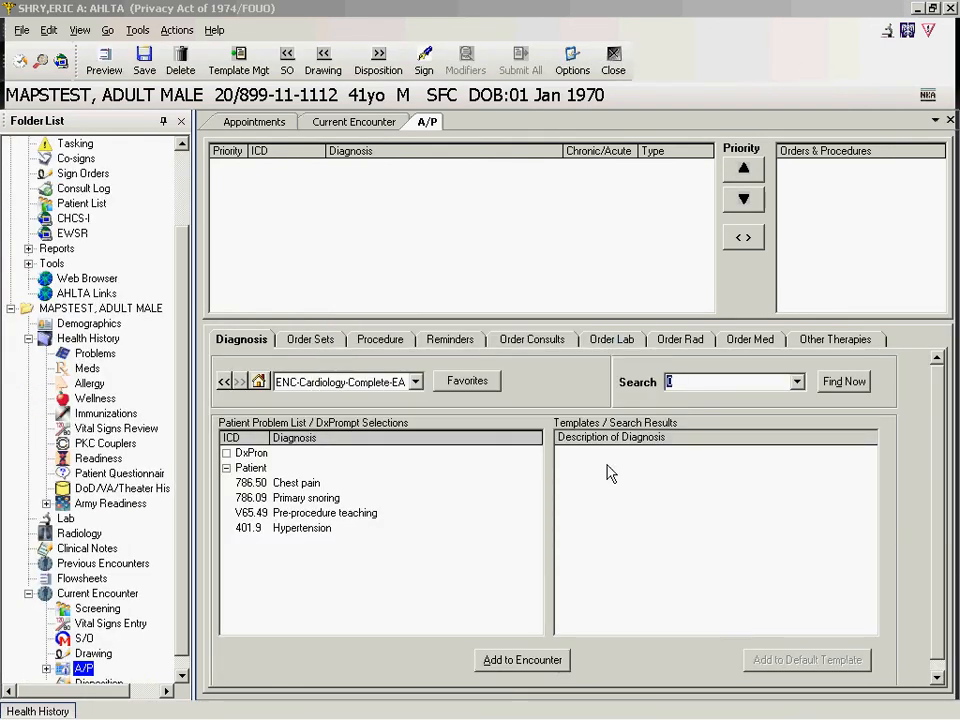
pyautogui.write('v04.81')
pyautogui.press('Return')
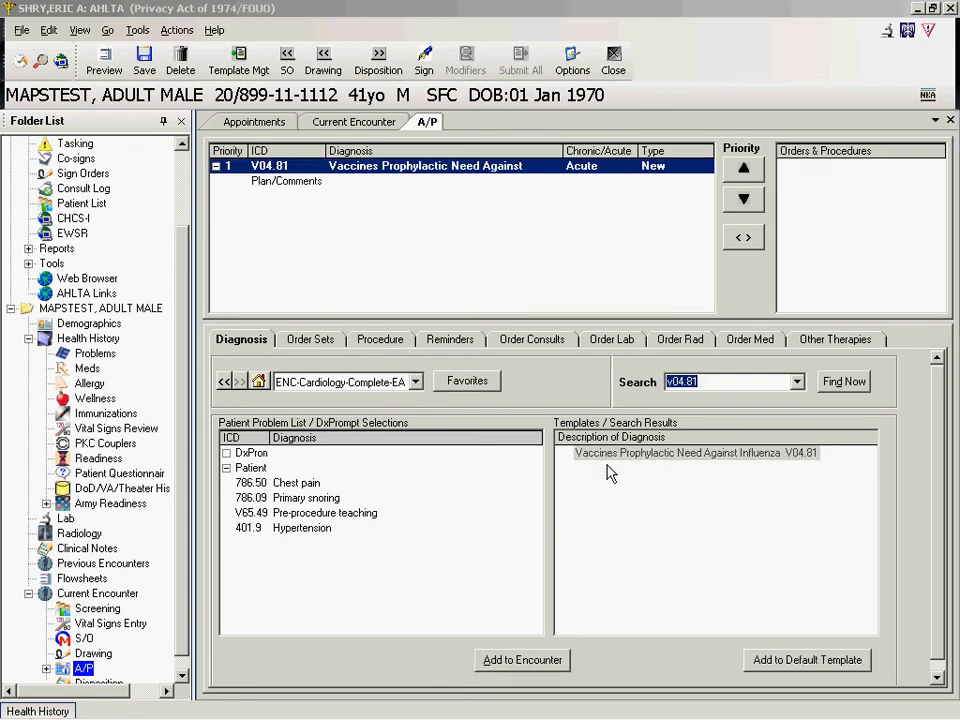
pyautogui.write('v05.8')
pyautogui.press('Return')
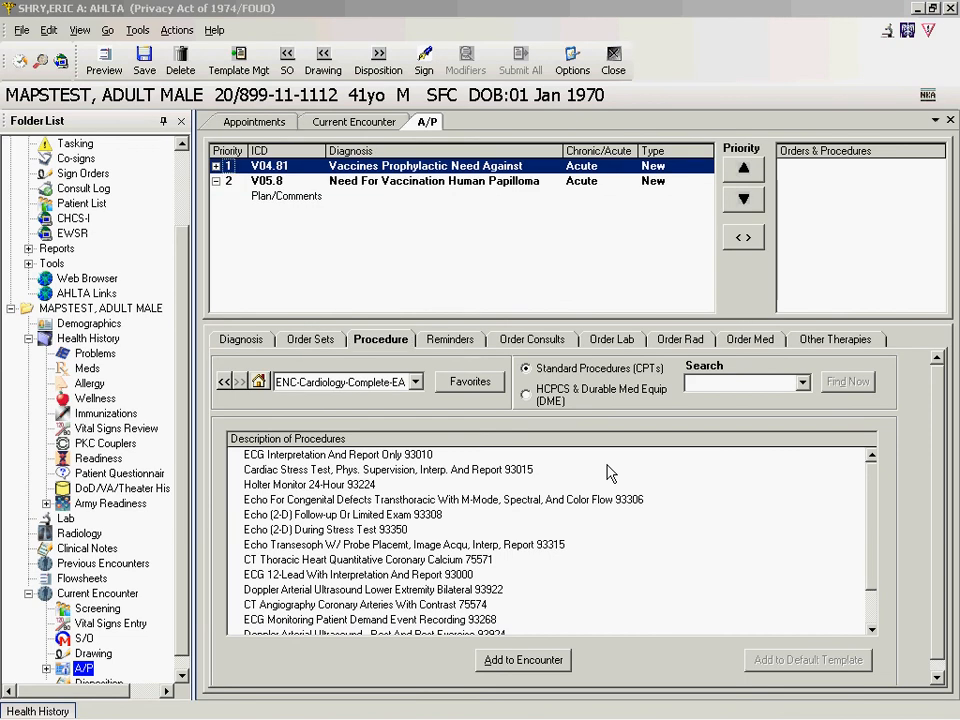
# Add the intramuscular influenza vaccine procedure 90658 to the encounter under diagnosis V04.81.
pyautogui.hotkey('alt', 'g')
pyautogui.press('c')
pyautogui.press('a')
pyautogui.press('o')
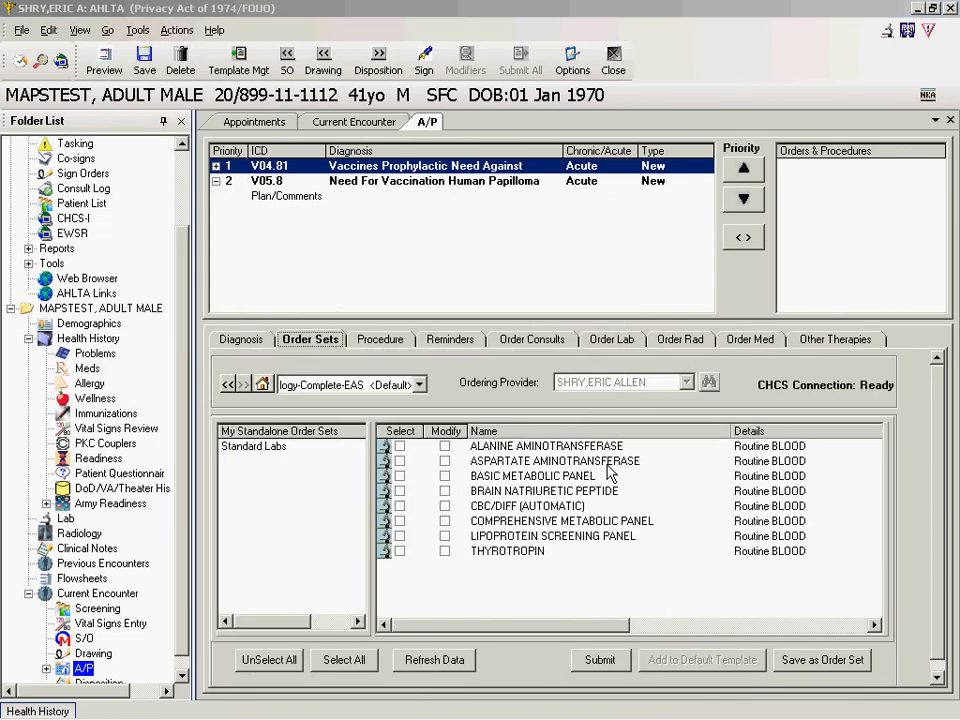
pyautogui.hotkey('ctrl', 'Tab')
pyautogui.write('0')
pyautogui.press('Return')
pyautogui.press('Return')
pyautogui.write('90658')
pyautogui.press('Return')
pyautogui.press('Tab')
pyautogui.press('Return')
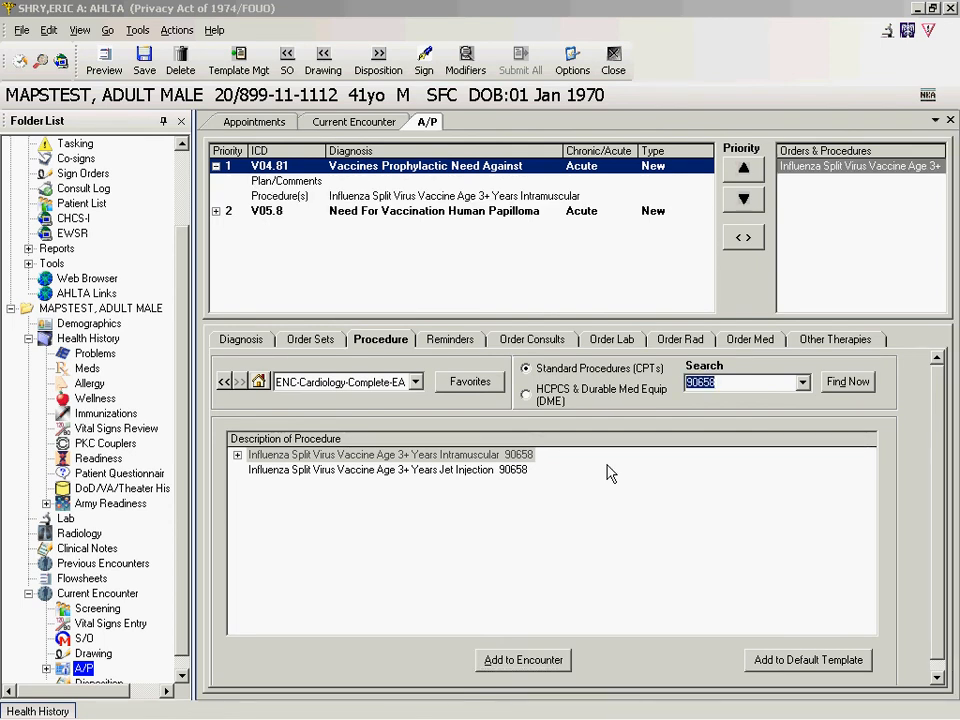
# Add the immunization administration procedures 90471 and 90472 to the encounter under diagnosis V04.81.
pyautogui.write('90471')
pyautogui.press('Return')
pyautogui.press('Tab')
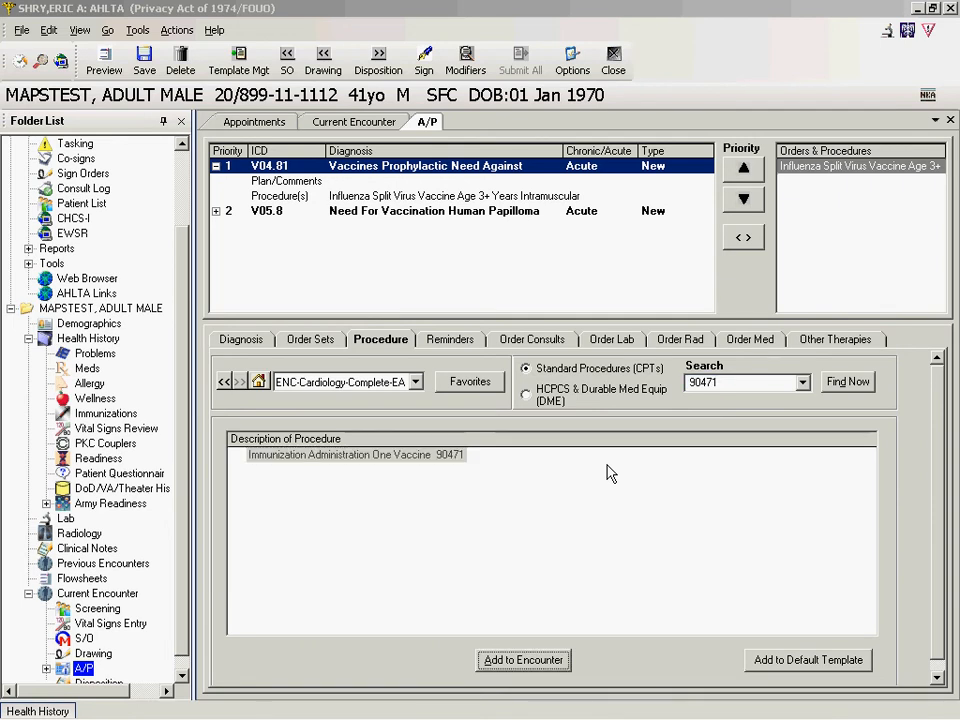
pyautogui.press('Return')
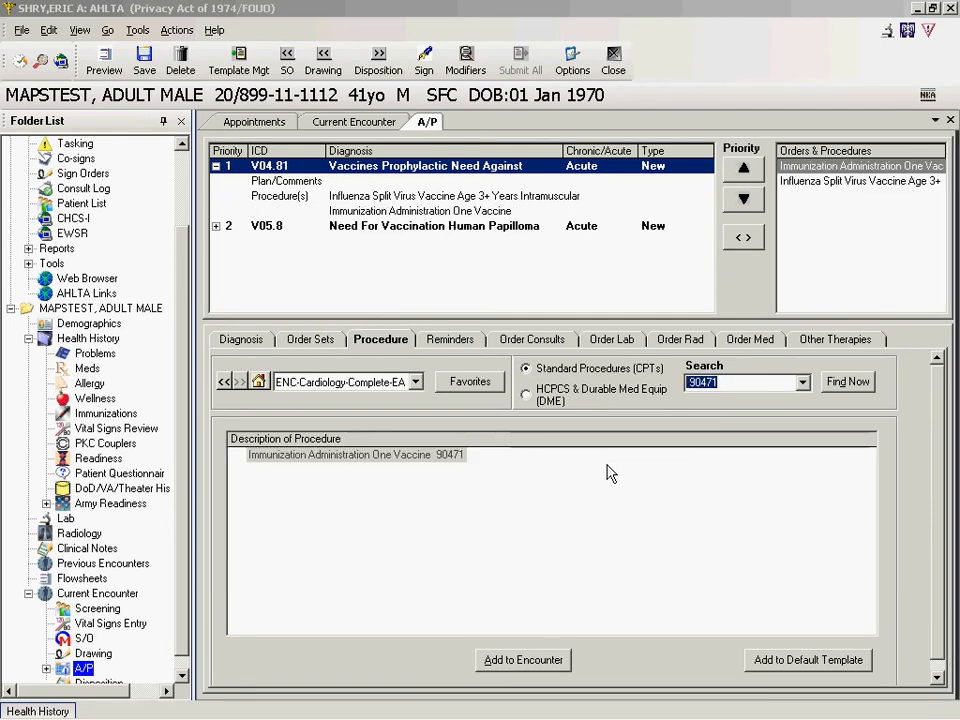
pyautogui.write('90472')
pyautogui.press('Return')
pyautogui.press('Tab')
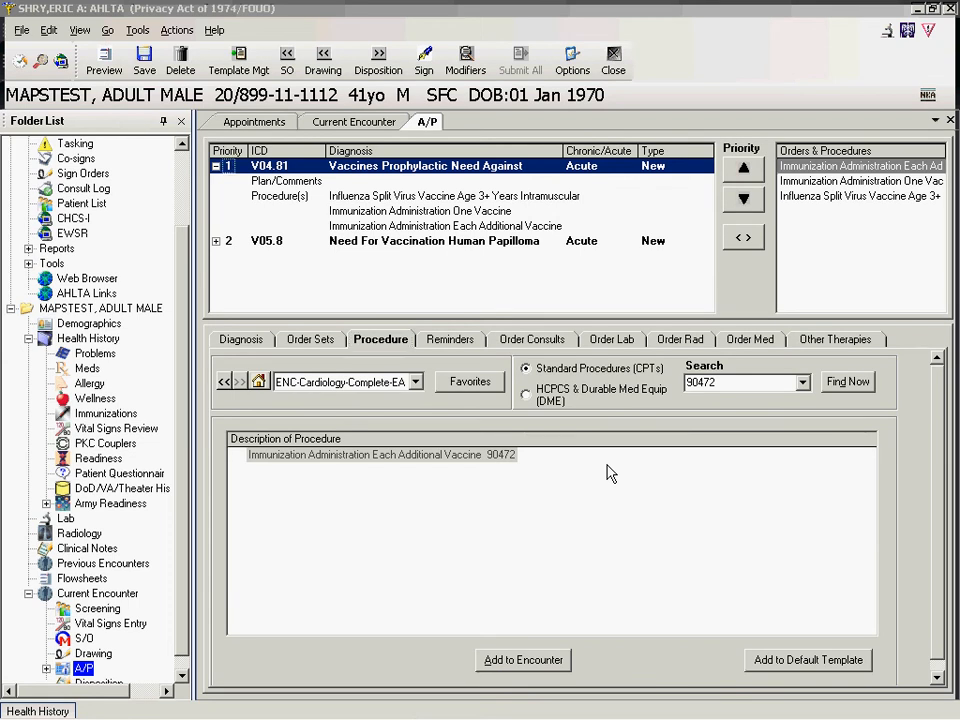
# Add the quadrivalent human papilloma virus vaccine procedure 90649 to the encounter under diagnosis V05.8.
pyautogui.press('Down')
pyautogui.press('Down')
pyautogui.press('Down')
pyautogui.press('Down')
pyautogui.press('Down')
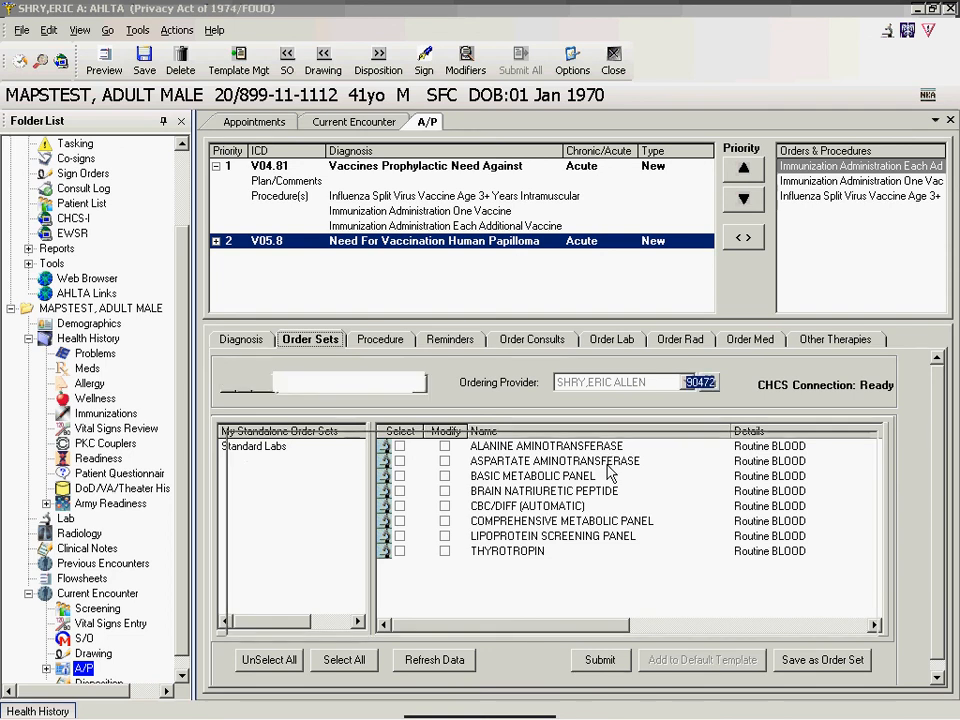
pyautogui.press('Return')
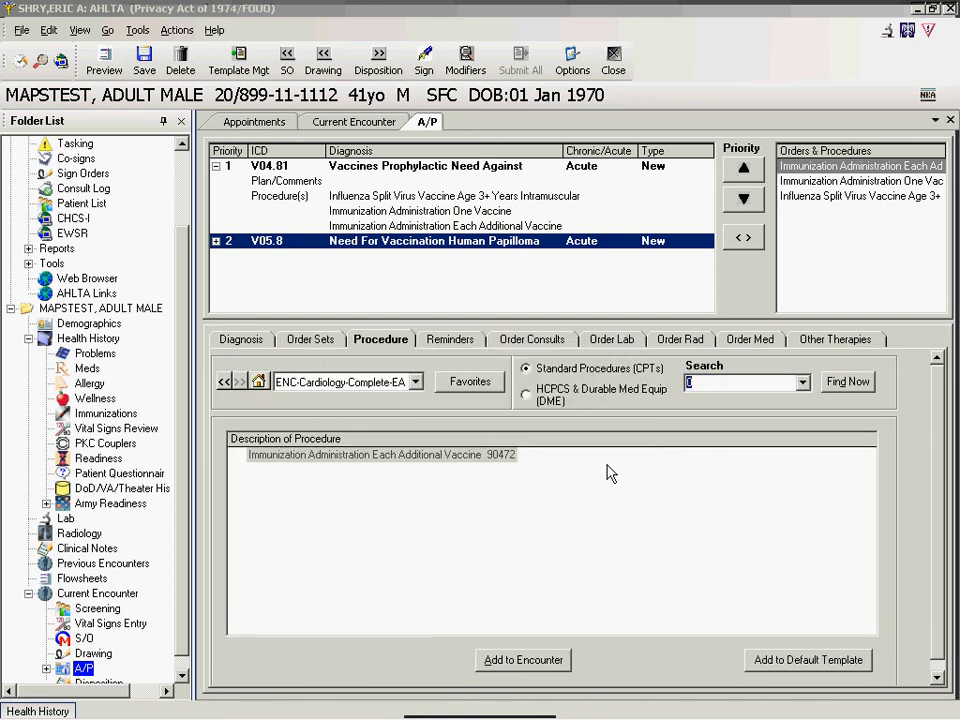
pyautogui.write('90649')
pyautogui.press('Return')
pyautogui.press('Return')
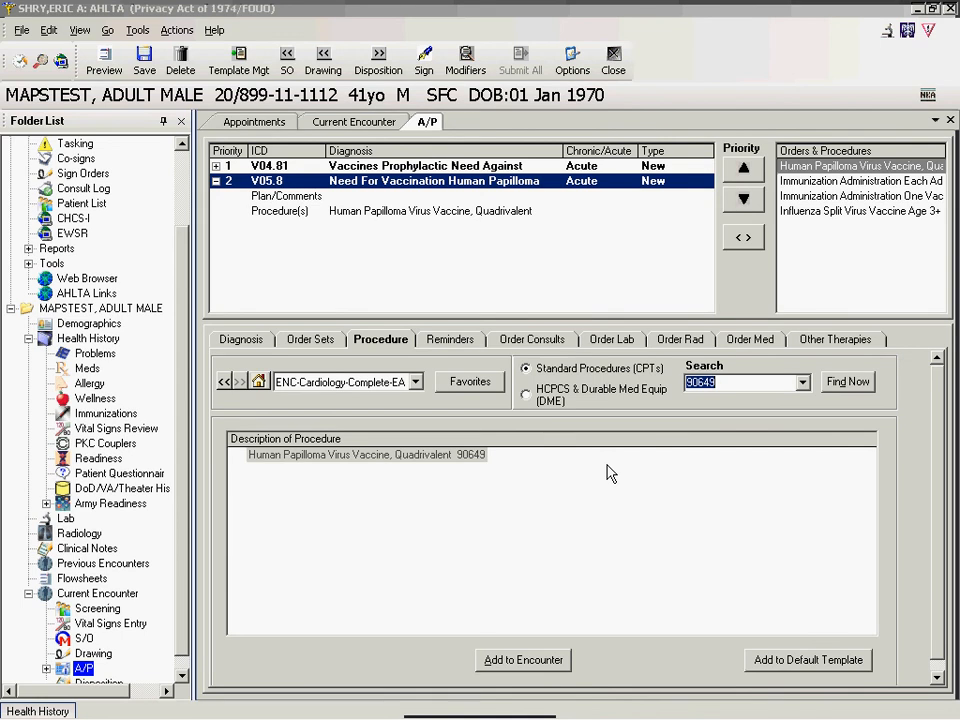
# Open the Disposition section of the current encounter.
pyautogui.hotkey('alt', 'g')
pyautogui.press('c')
pyautogui.press('a')
pyautogui.press('p')
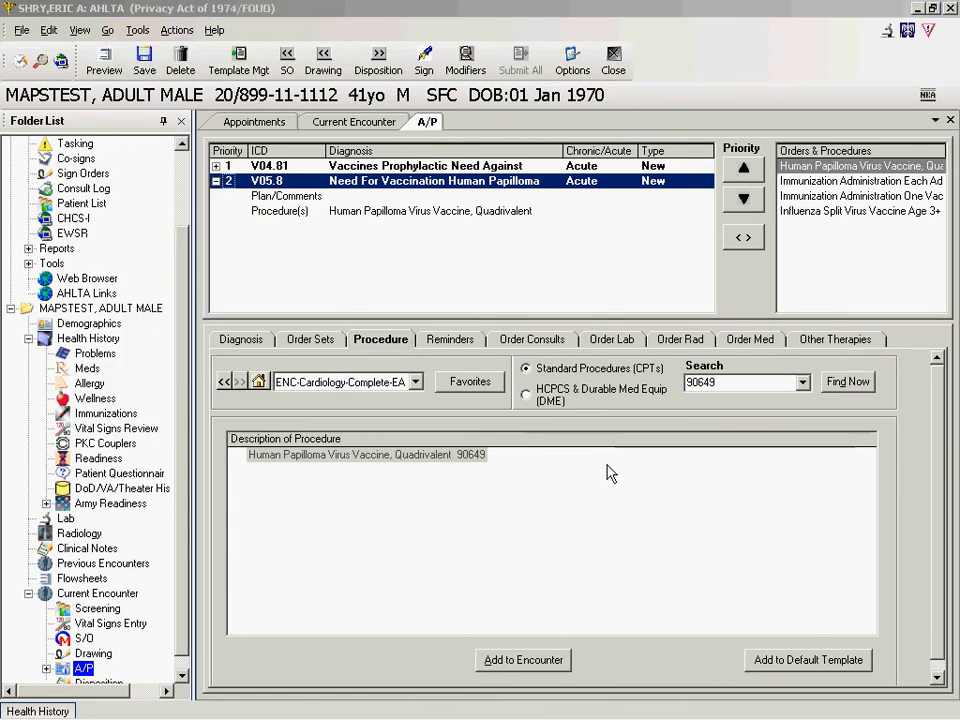
pyautogui.press('Down')
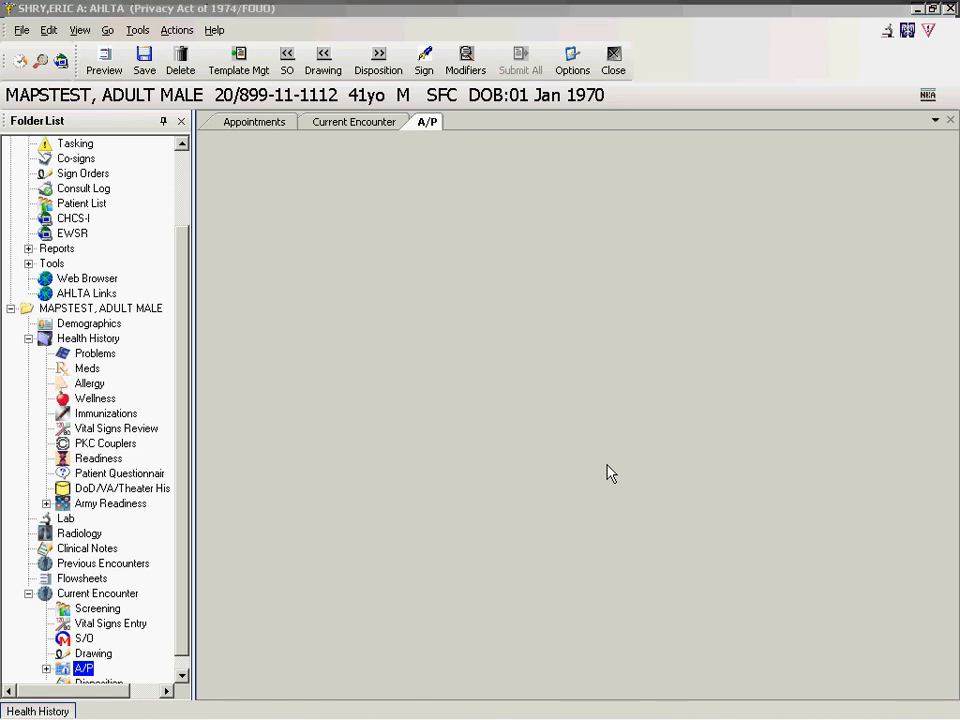
pyautogui.press('Return')
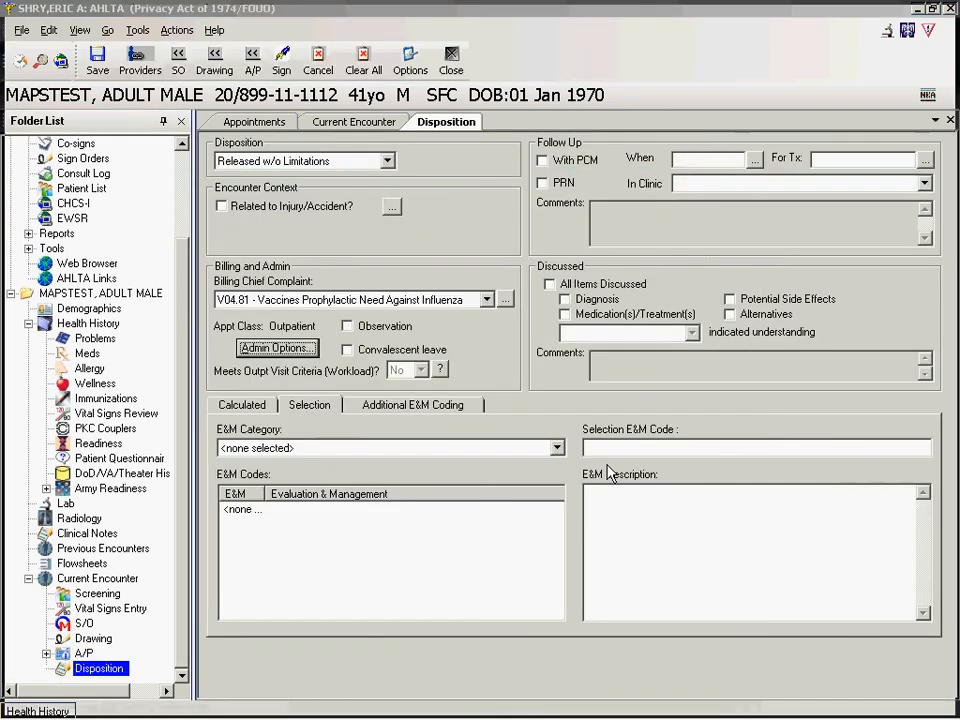
# Select the evaluation and management category and code for the encounter, and finish the disposition.
pyautogui.press('Tab')
pyautogui.press('Tab')
pyautogui.press('Left')
pyautogui.press('Right')
pyautogui.press('Tab')
pyautogui.press('Down')
pyautogui.press('Down')
pyautogui.press('Down')
pyautogui.press('Down')
pyautogui.press('Down')
pyautogui.press('Down')
pyautogui.press('Tab')
pyautogui.press('Down')
pyautogui.press('Down')
pyautogui.press('Down')
pyautogui.press('Down')
pyautogui.press('Tab')
pyautogui.hotkey('alt', 'a')
pyautogui.press('Up')
pyautogui.press('Return')
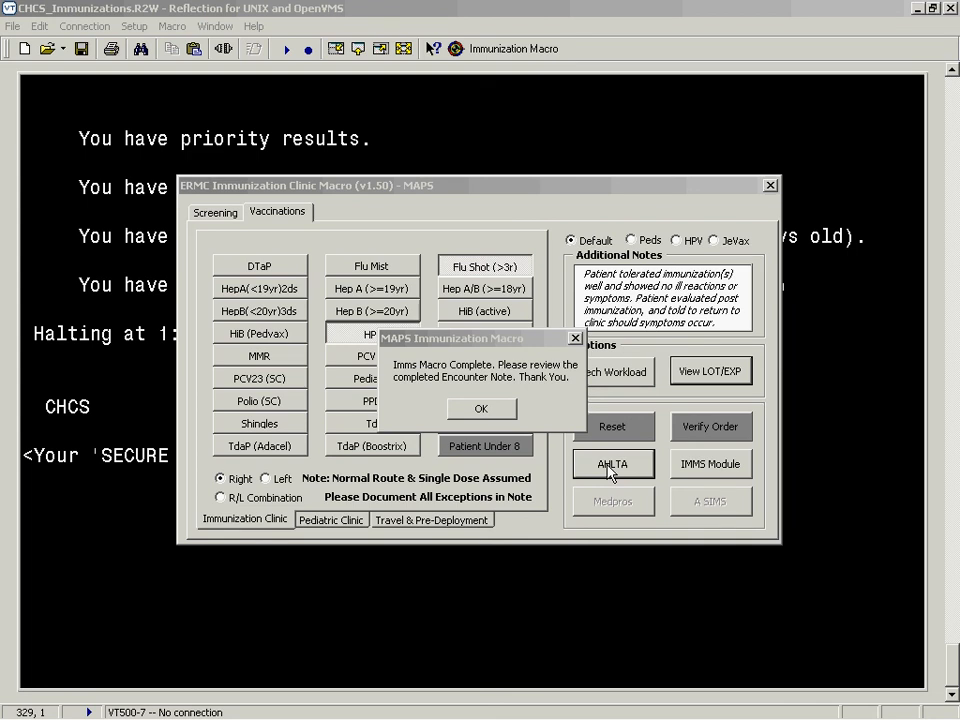
# Dismiss the macro completion message, show the Screening section, and close the immunization clinic macro.
pyautogui.click(504, 413)
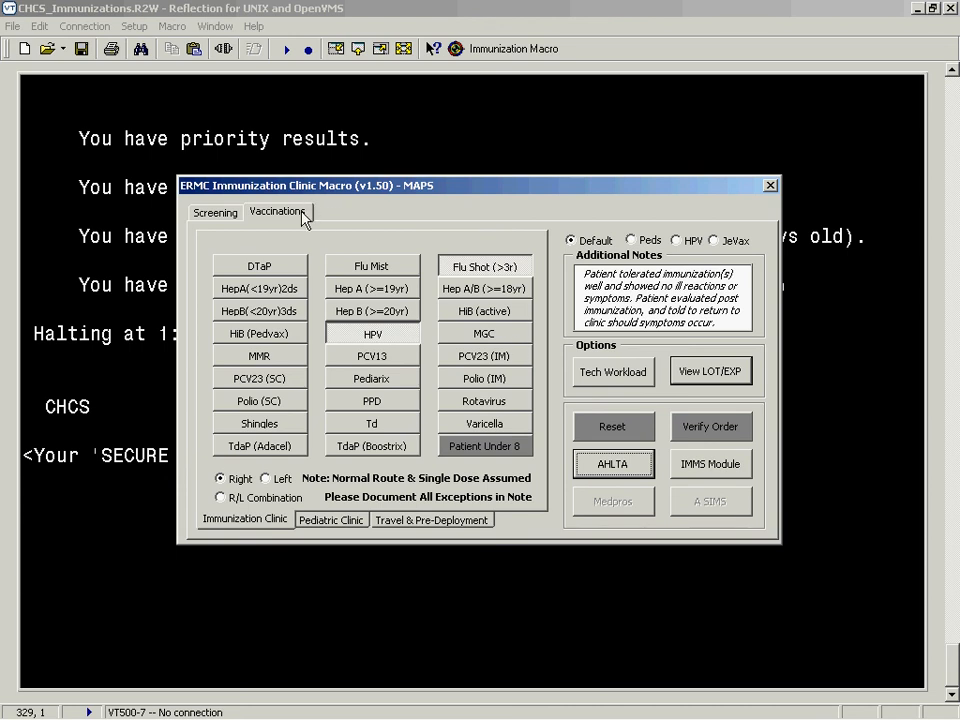
pyautogui.click(222, 213)
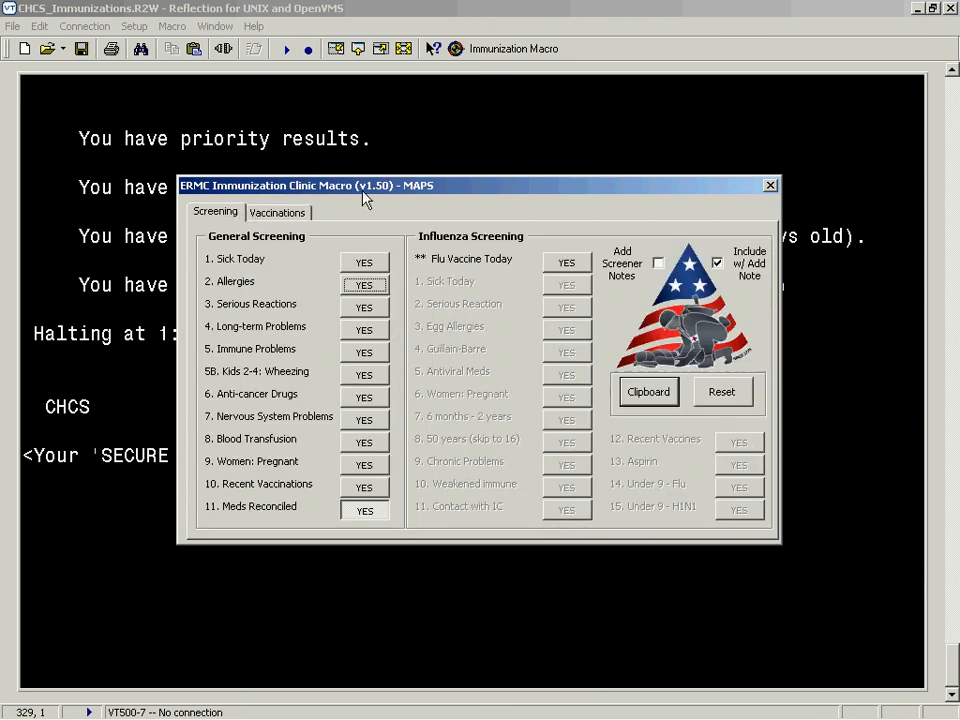
pyautogui.click(770, 186)
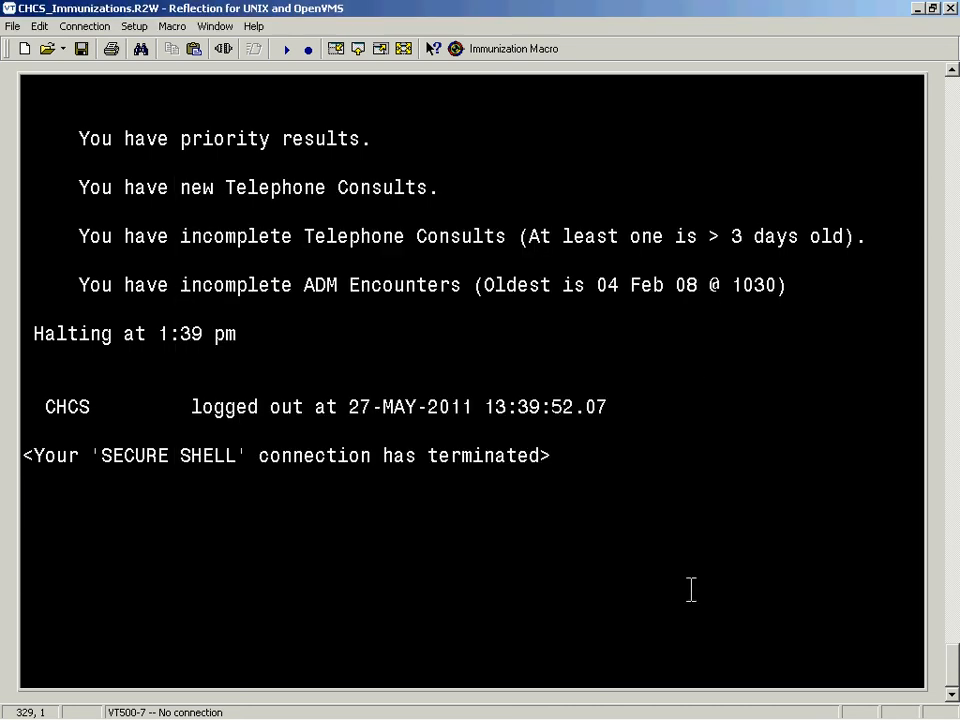
pyautogui.moveTo(683, 716)
pyautogui.click(640, 709)
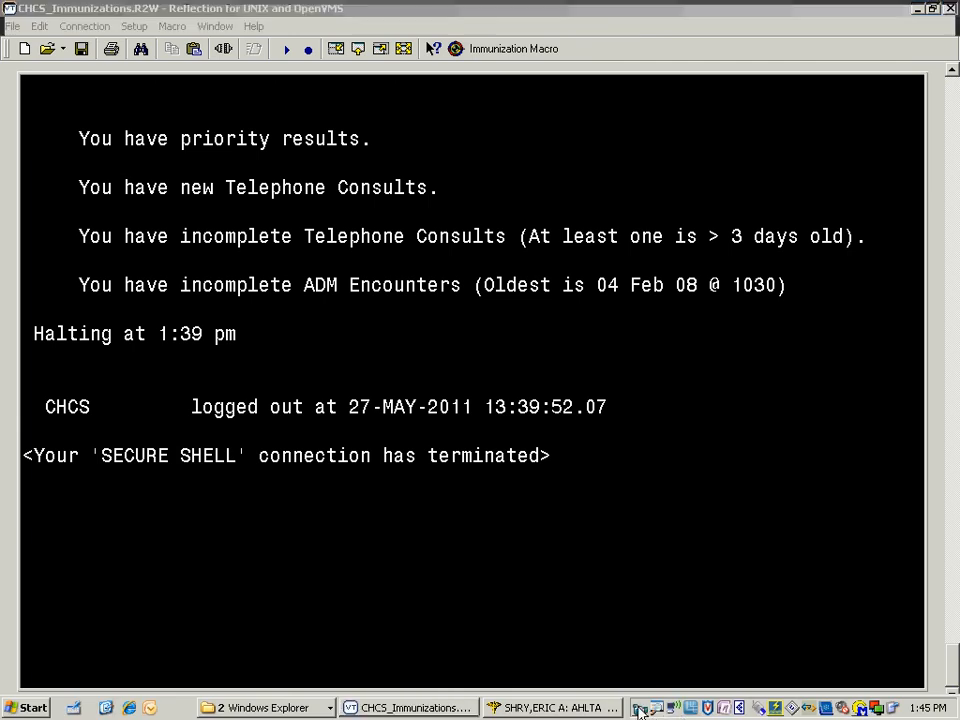